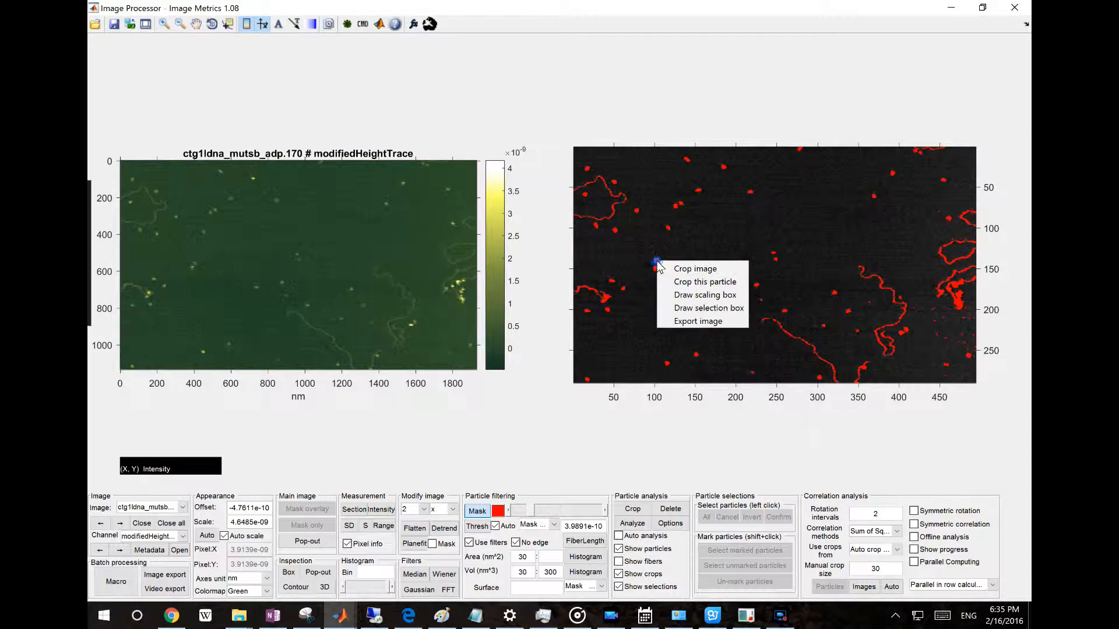
right_click(332, 238)
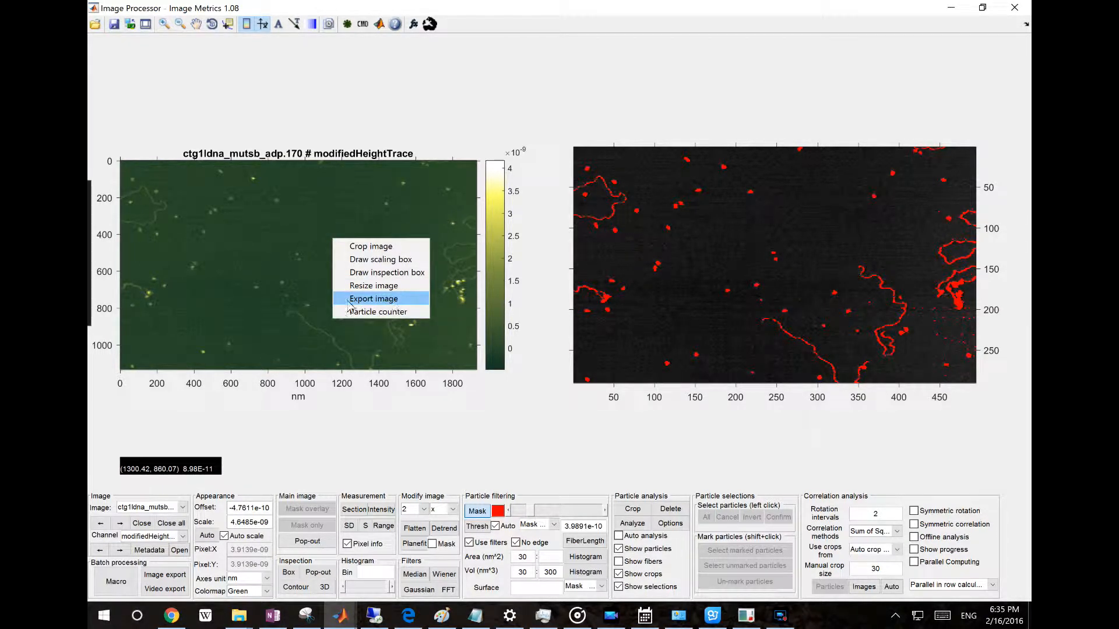
left_click(254, 225)
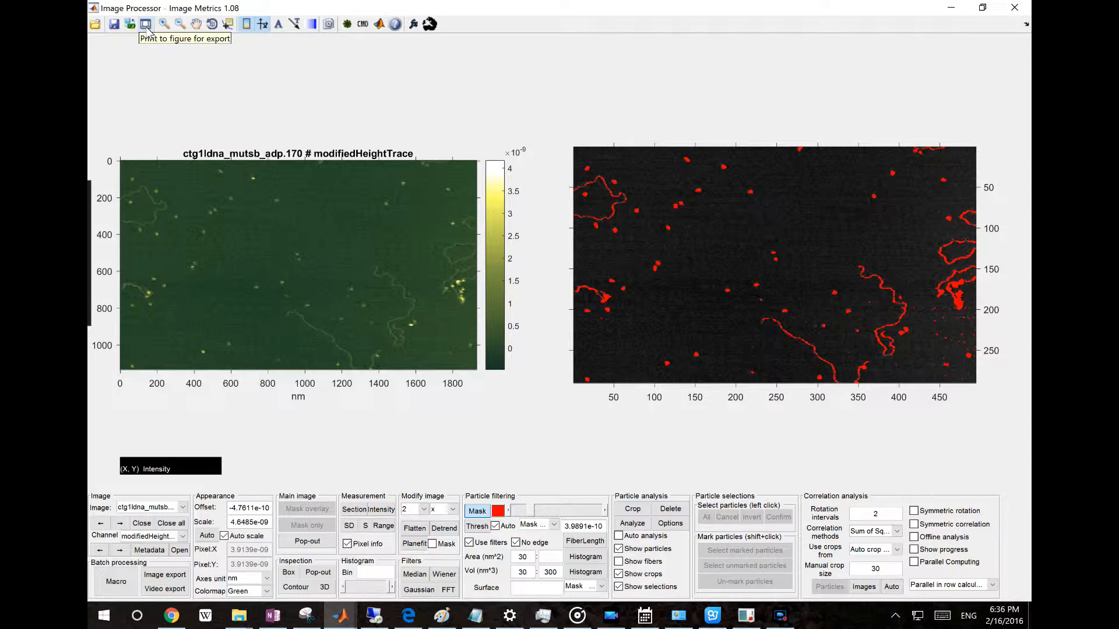
Print both images side by side to a separate export figure and maximize its window
left_click(146, 26)
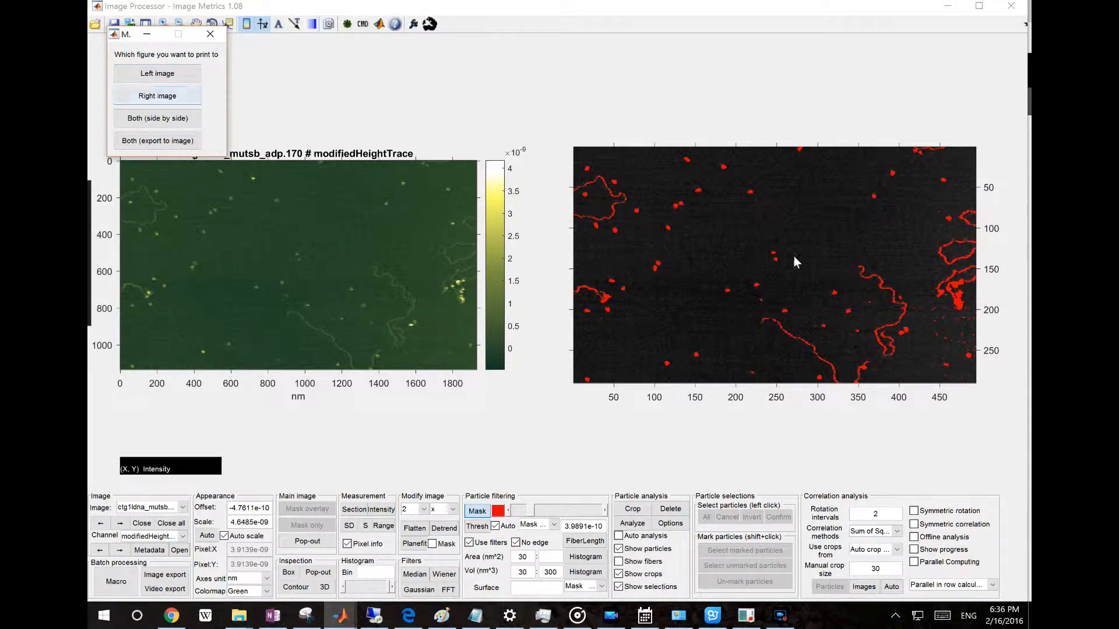
left_click(172, 120)
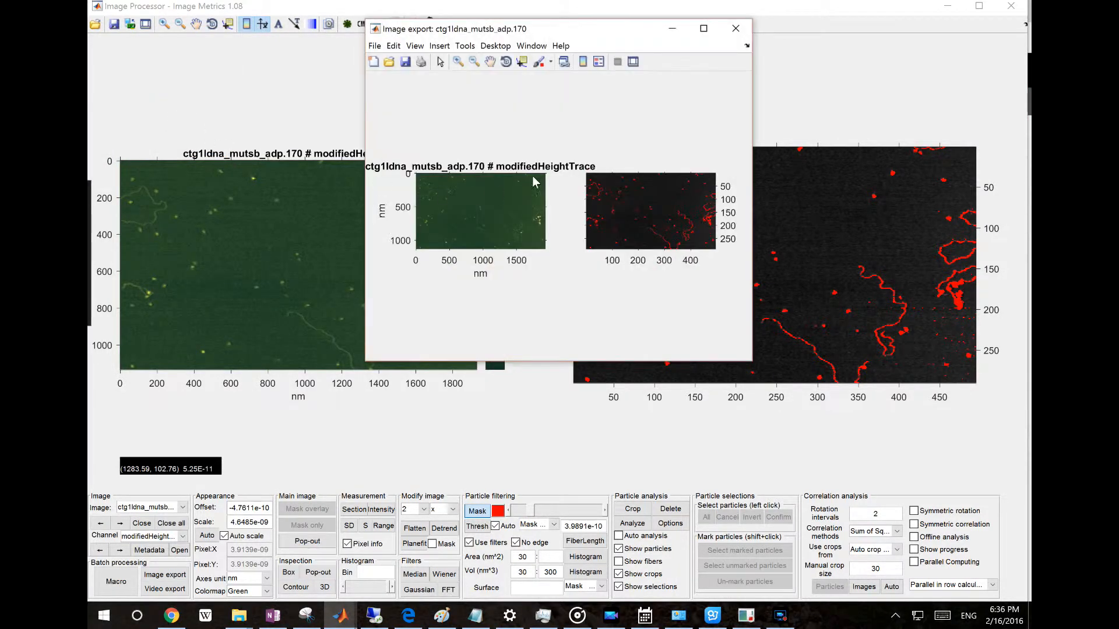
left_click(703, 28)
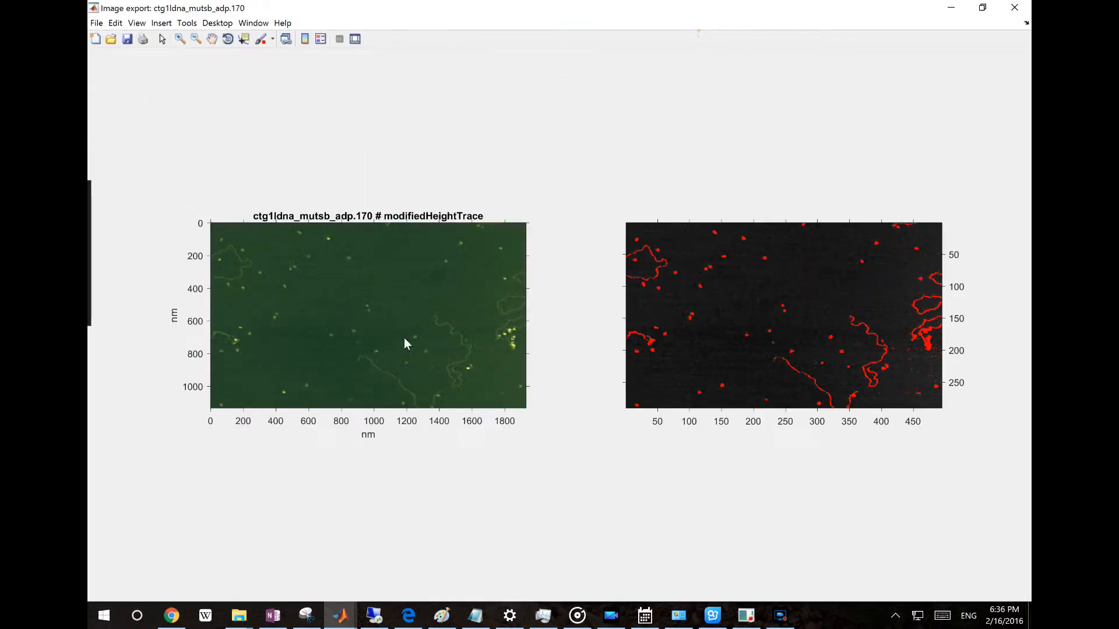
Review the file formats available for saving the export figure, and close the figure without saving it
left_click(96, 24)
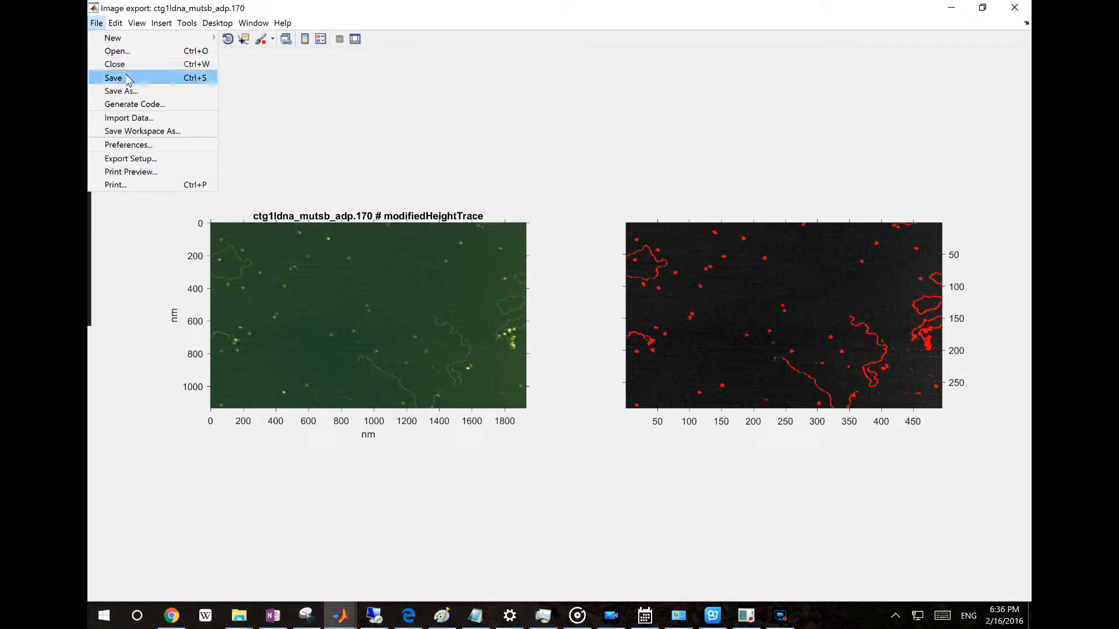
left_click(151, 93)
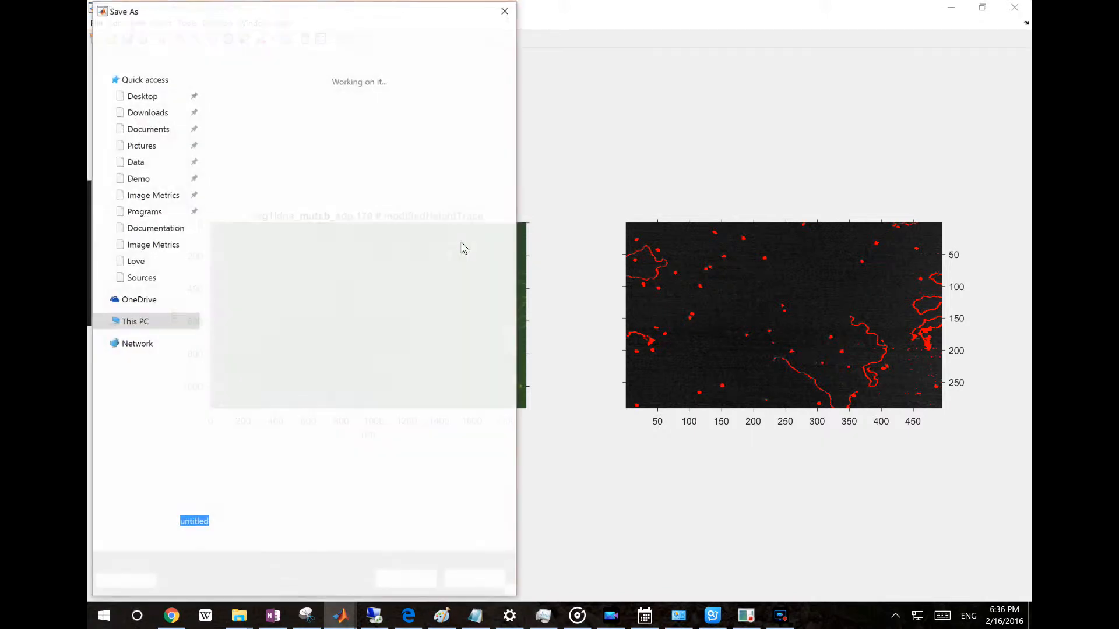
left_click(295, 543)
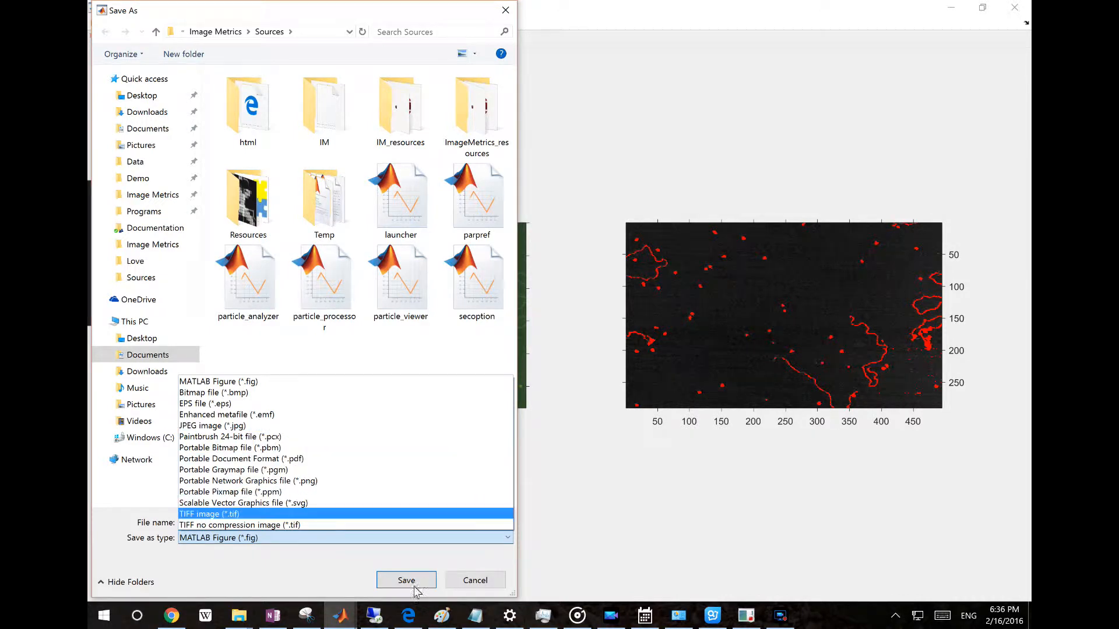
left_click(466, 581)
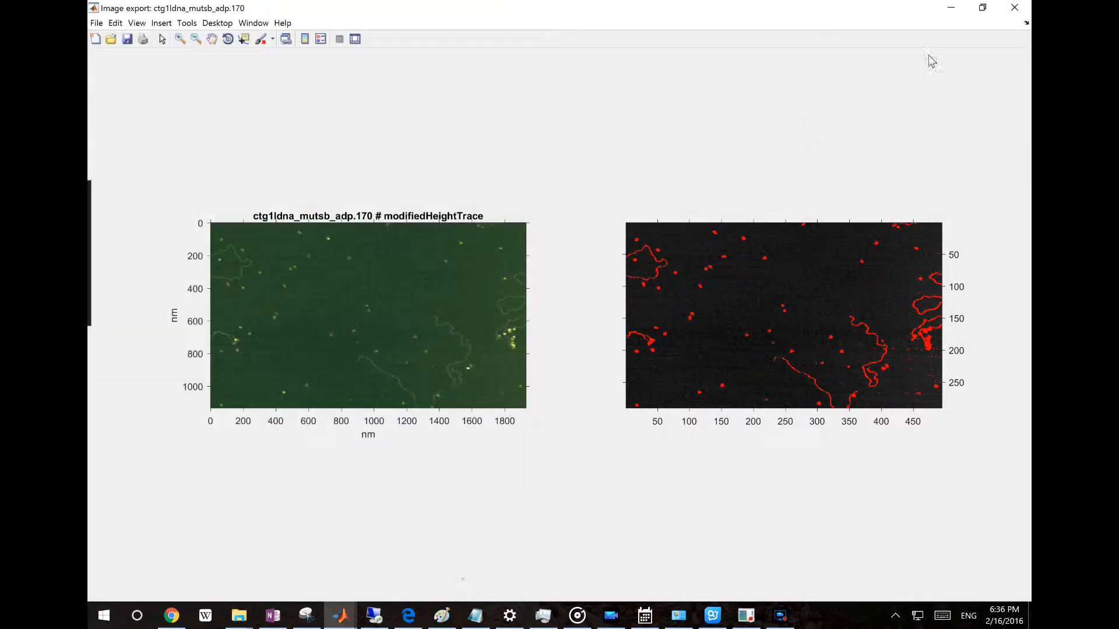
left_click(1011, 9)
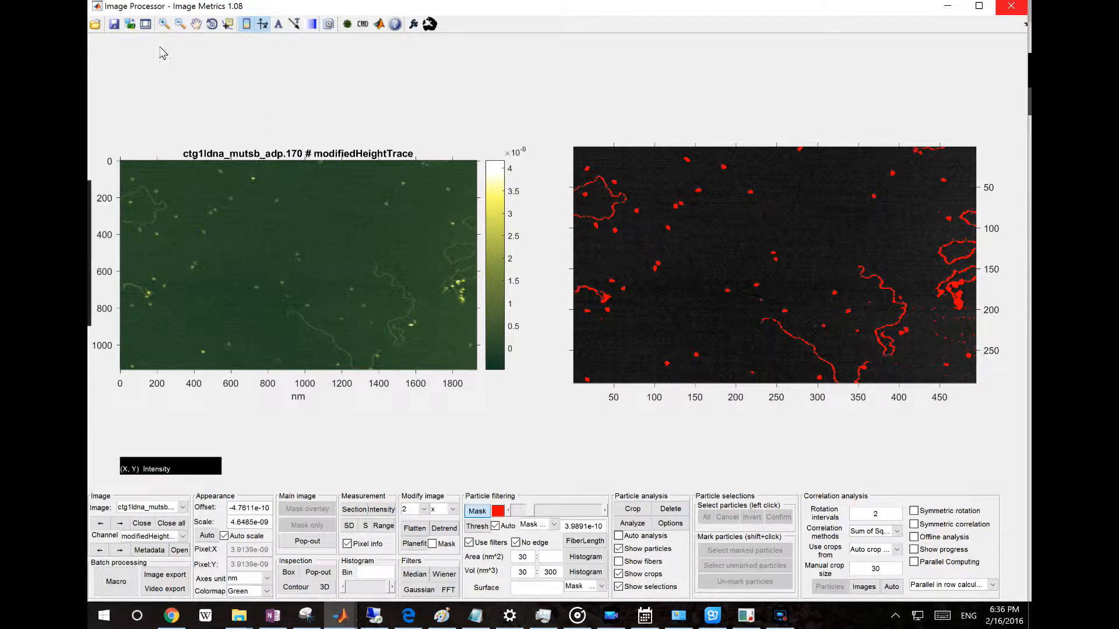
Review the variable names for saving particle stats, correlation matrix and rotation matrix to the workspace, and cancel the save
left_click(130, 24)
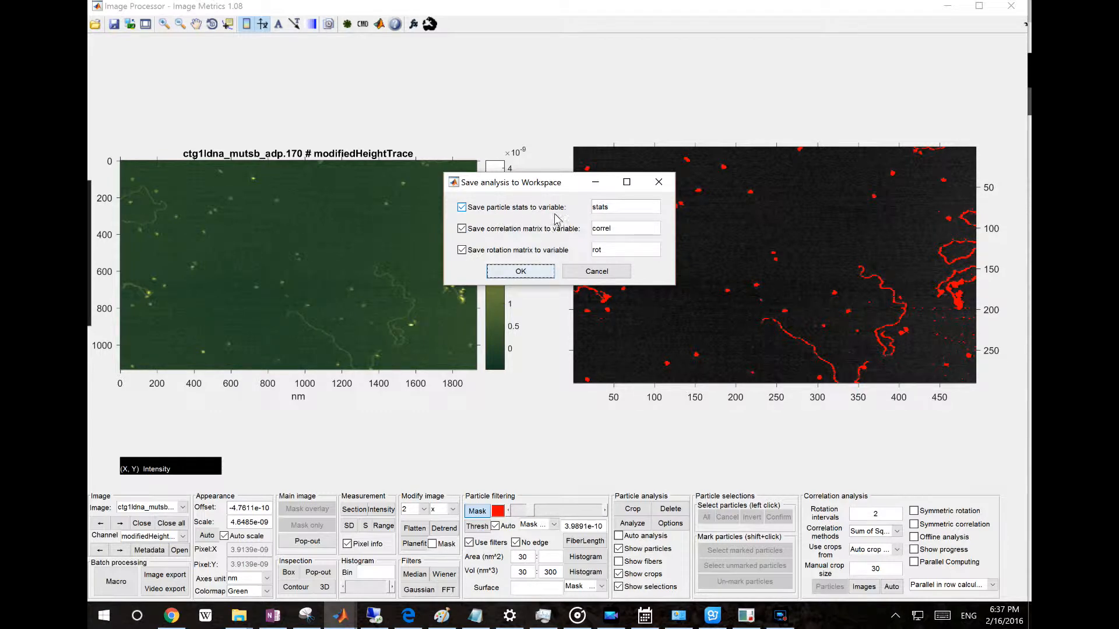
left_click(611, 212)
left_click(614, 234)
left_click(610, 249)
left_click(614, 232)
left_click(612, 250)
left_click(600, 269)
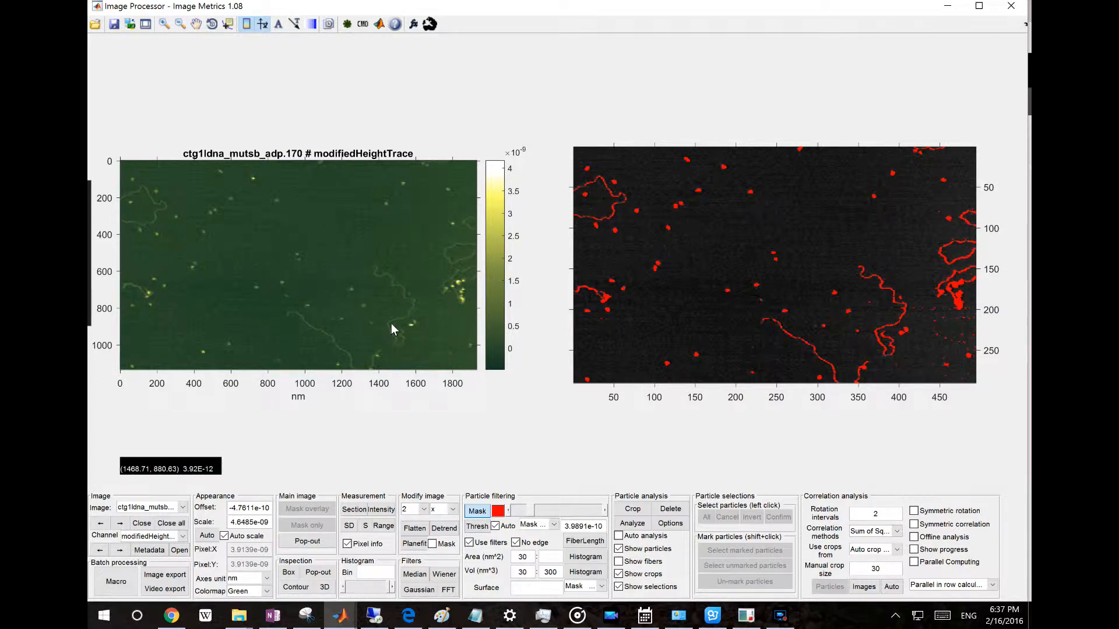
Try to save the analysis of the loaded images to a .MAT file
left_click(113, 24)
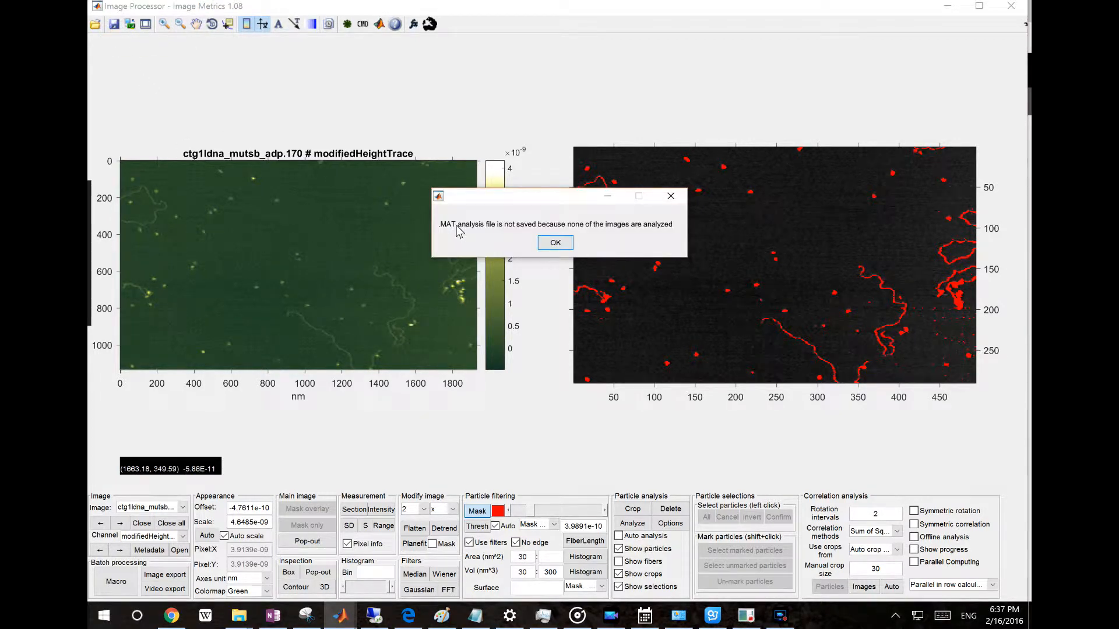
left_click(553, 246)
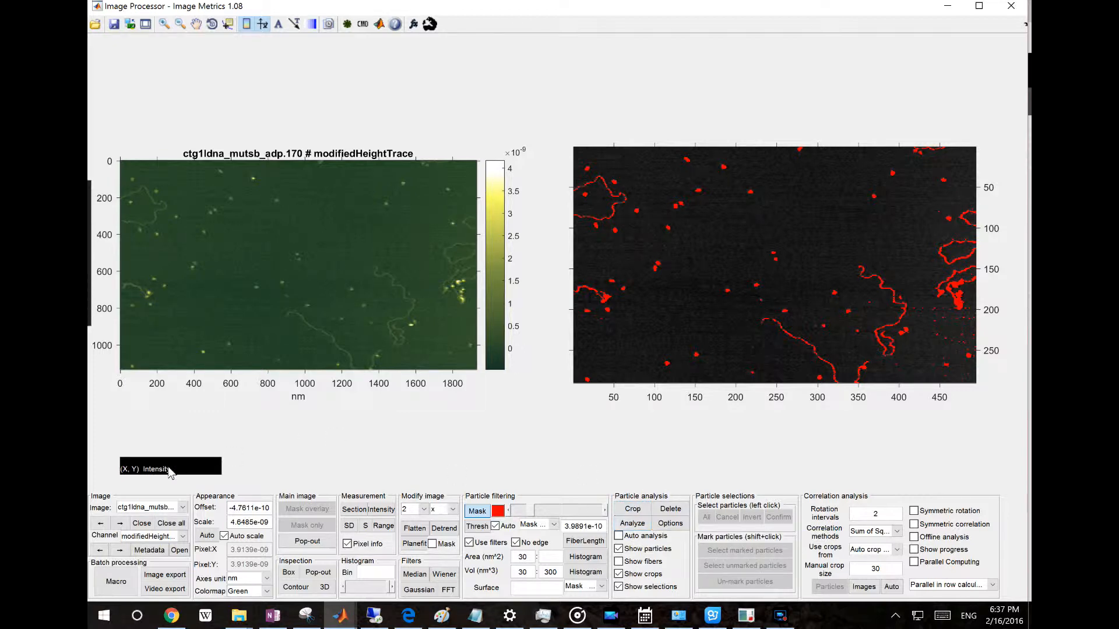
Run the particle analysis on the ctg1ldna_mutsb_adp.170 image
left_click(156, 508)
left_click(157, 510)
left_click(634, 525)
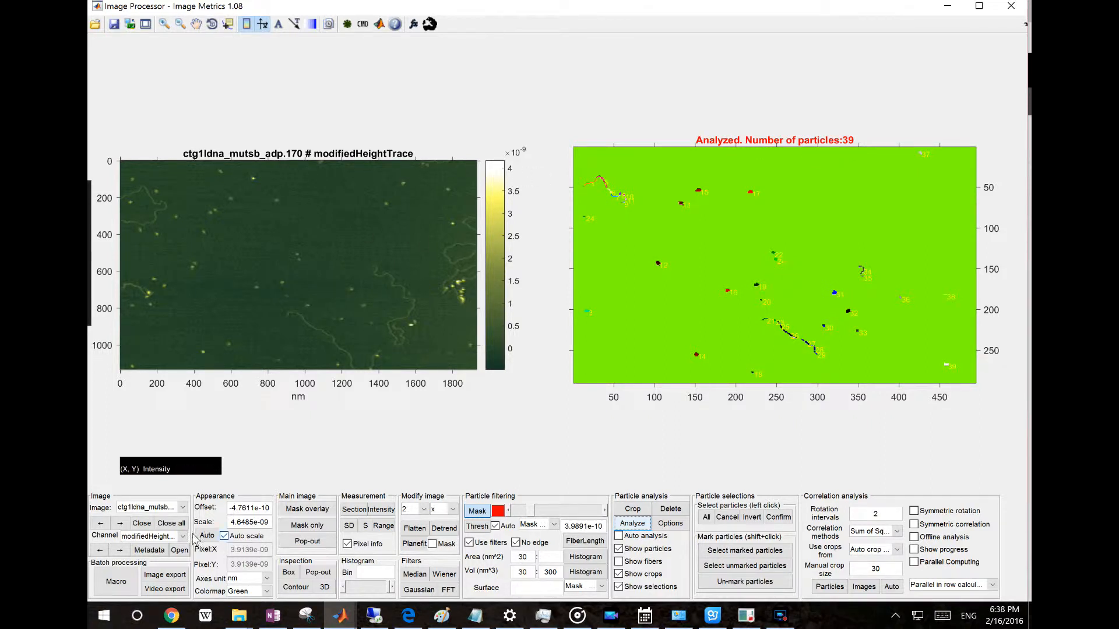
View the ddb.txt and 1.ibw.ibw images to check their analysis state, and return to ctg1ldna_mutsb_adp.170
left_click(156, 507)
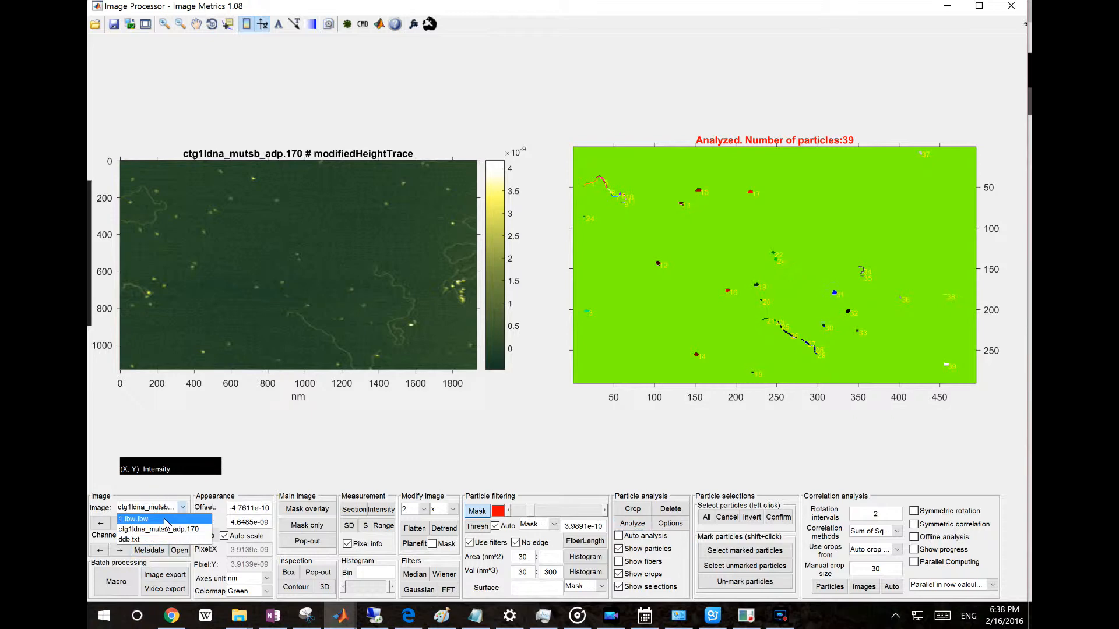
left_click(165, 539)
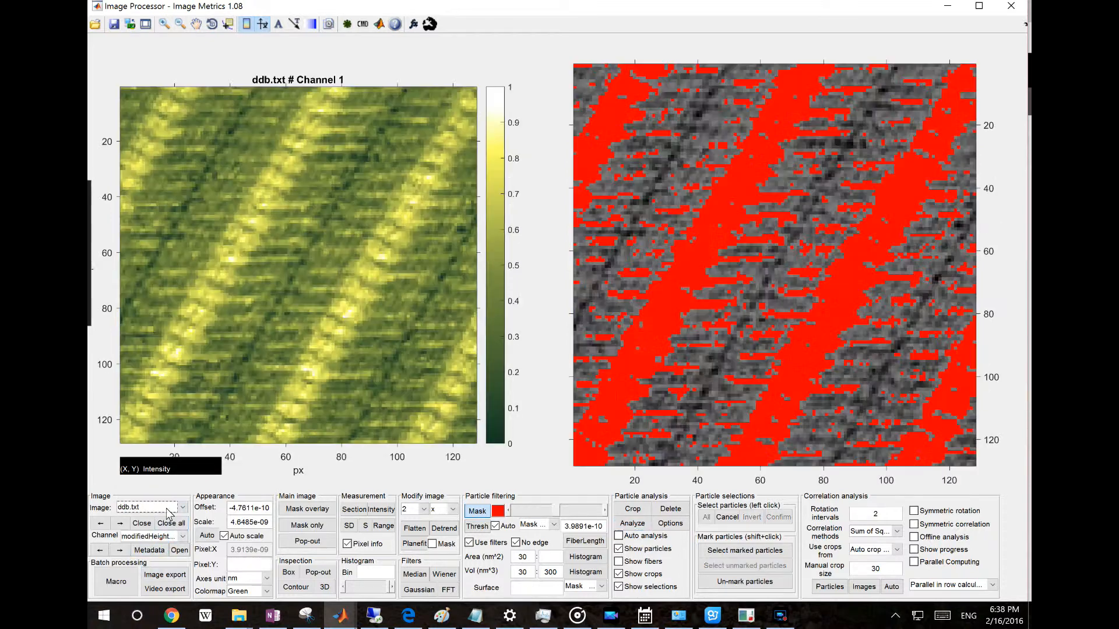
left_click(163, 508)
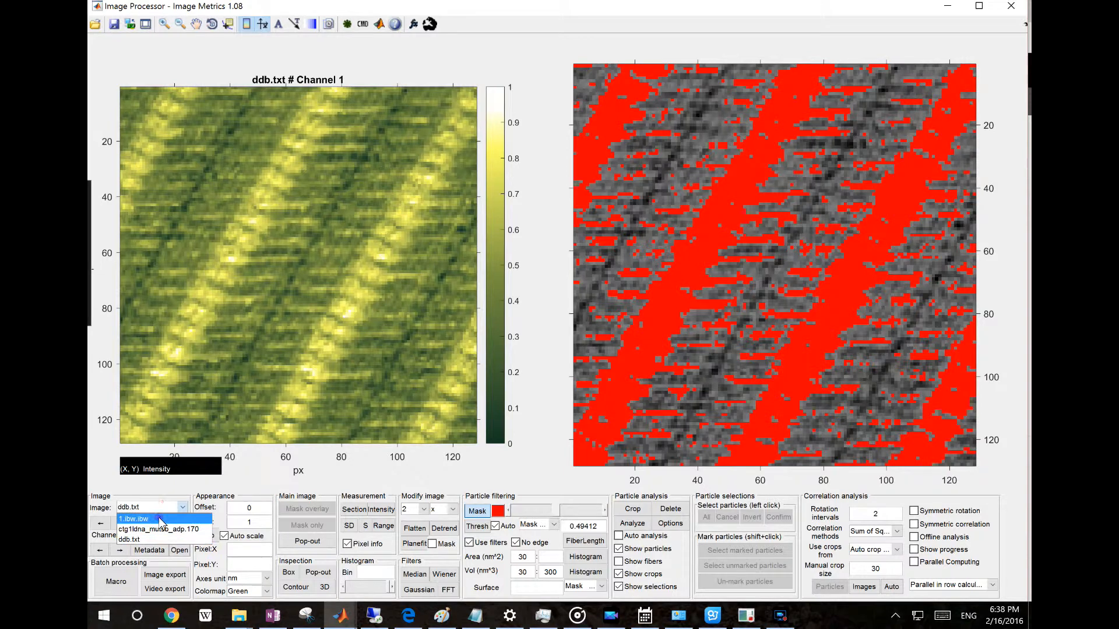
left_click(160, 517)
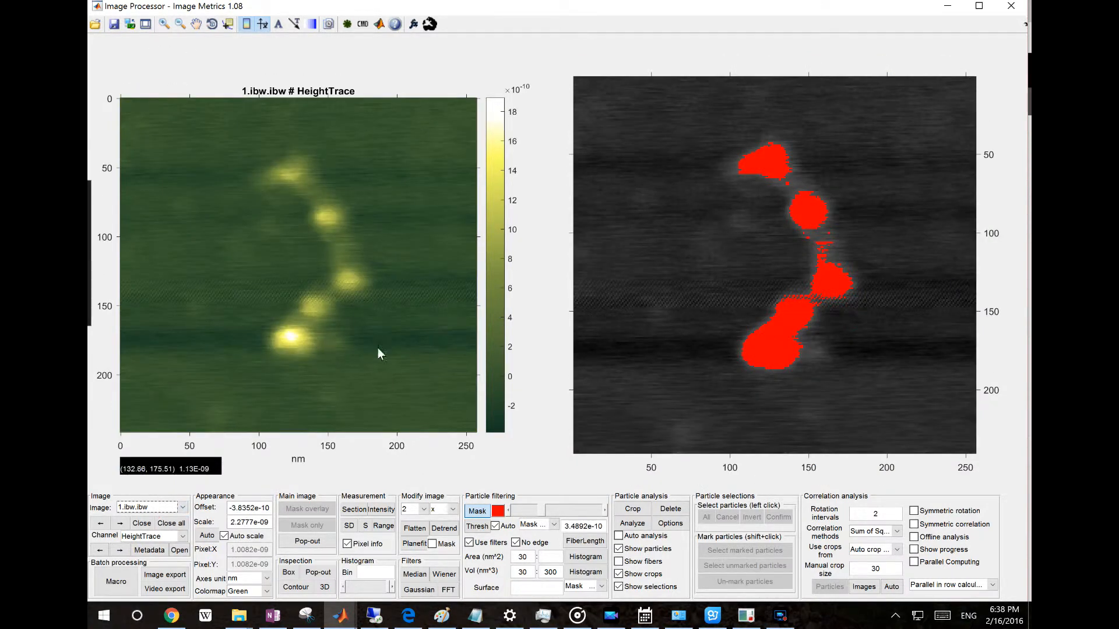
left_click(175, 507)
left_click(155, 527)
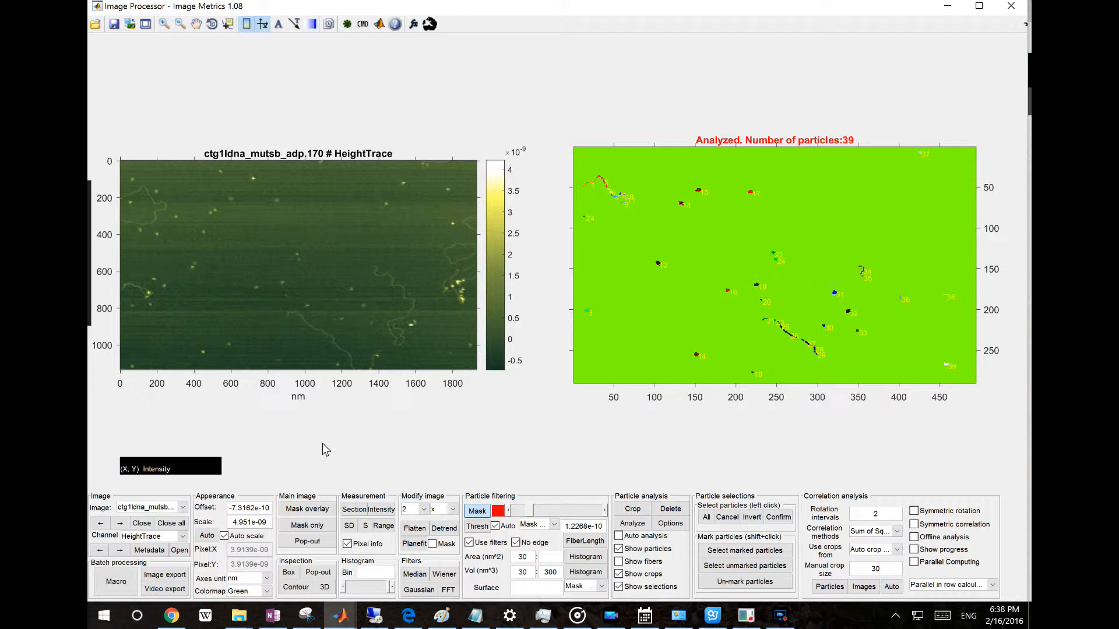
Examine the suggested file name for saving the analysis as a MAT file in the Demo folder, and cancel the save
left_click(114, 24)
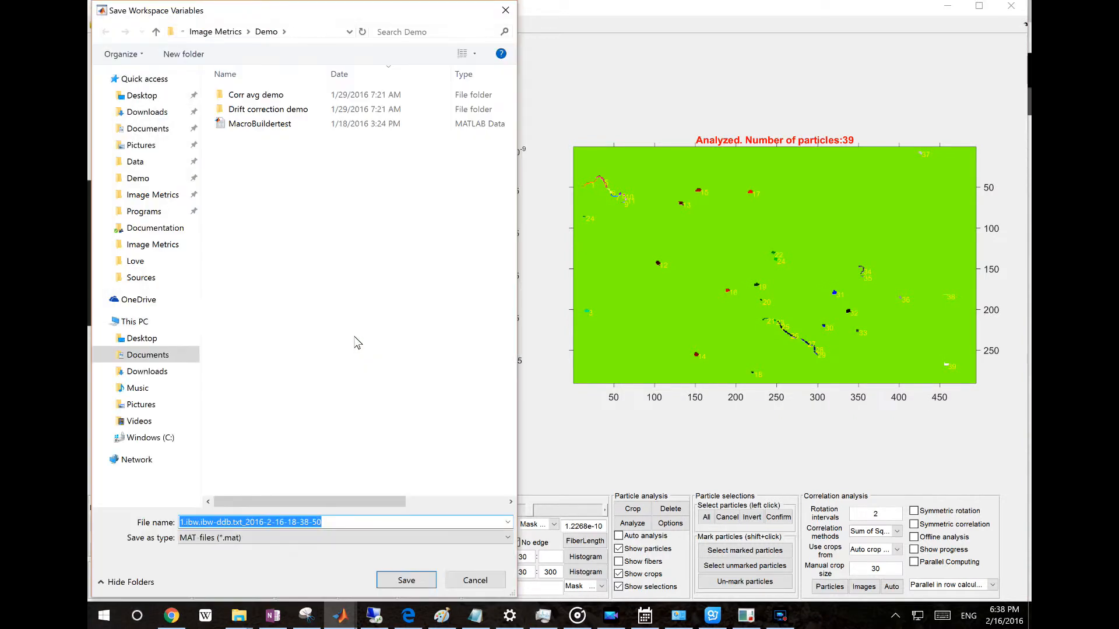
left_click_drag(370, 523, 92, 515)
left_click(291, 524)
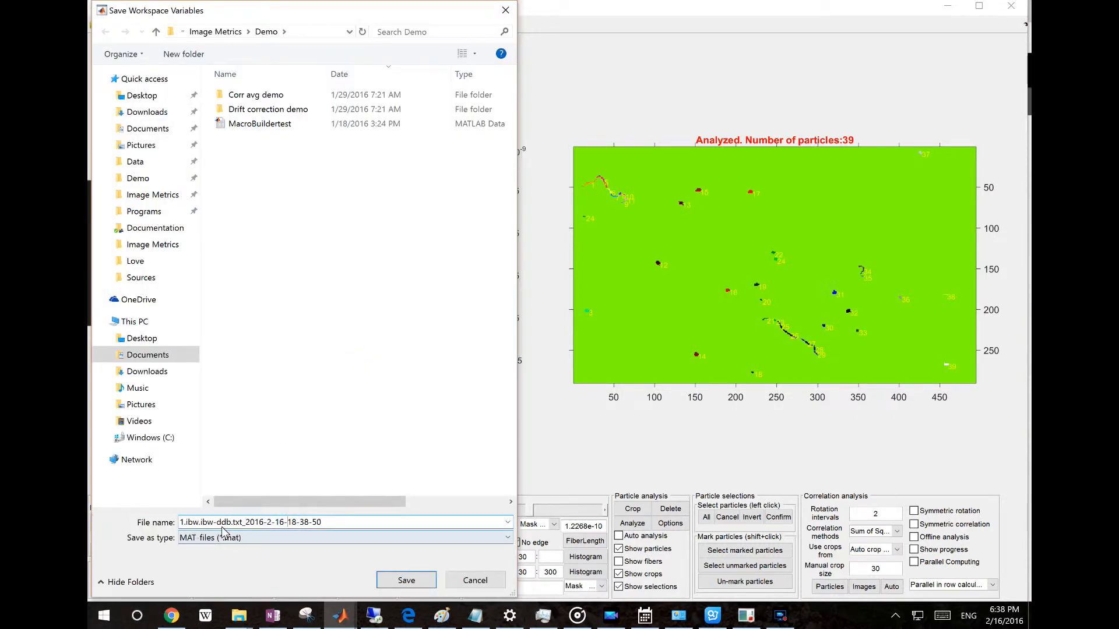
left_click_drag(326, 526, 185, 525)
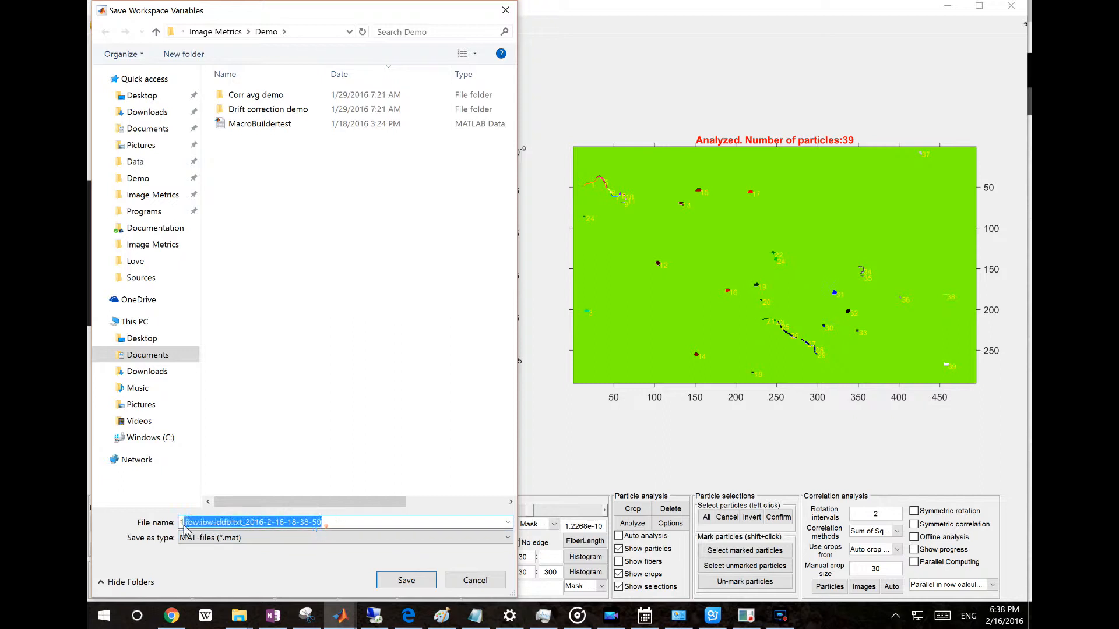
left_click(251, 526)
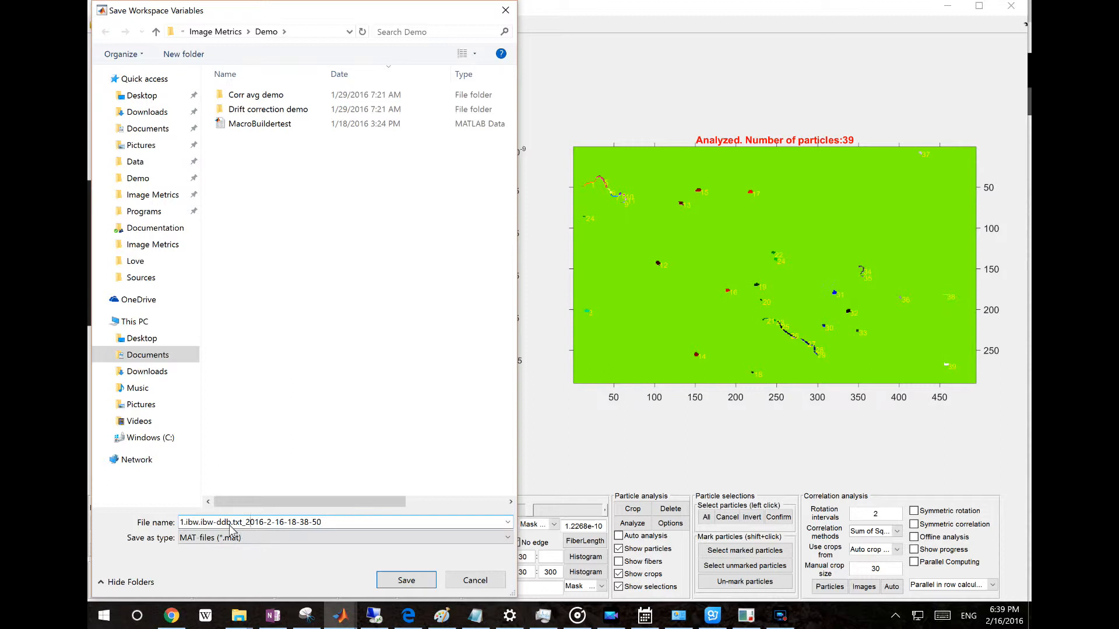
left_click_drag(240, 522, 179, 522)
left_click(222, 522)
left_click(259, 523)
left_click_drag(340, 523, 176, 527)
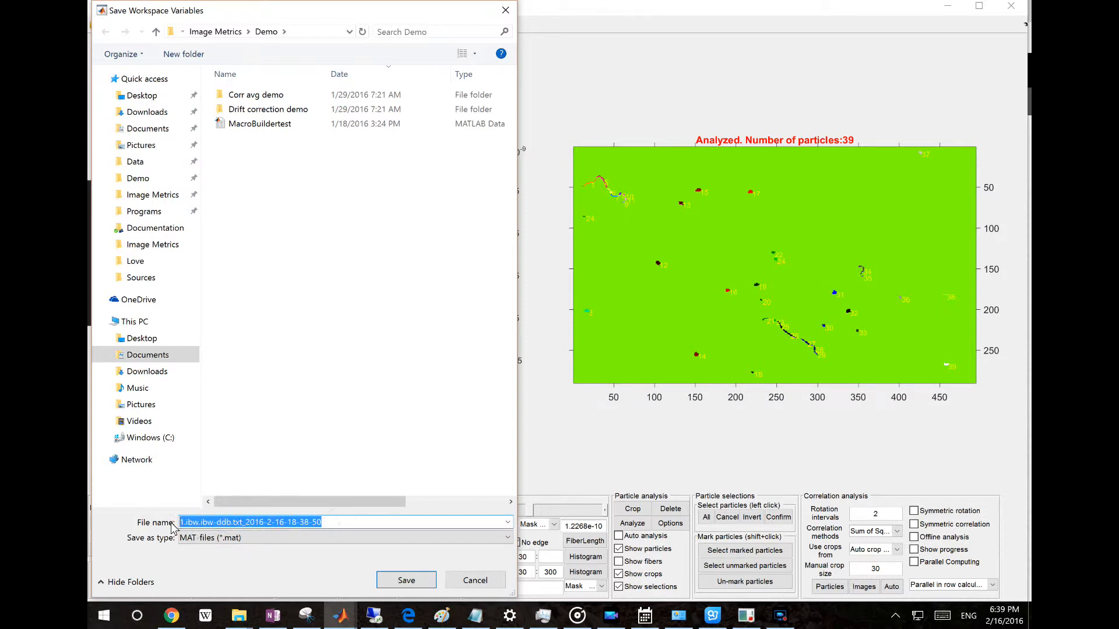
left_click(349, 524)
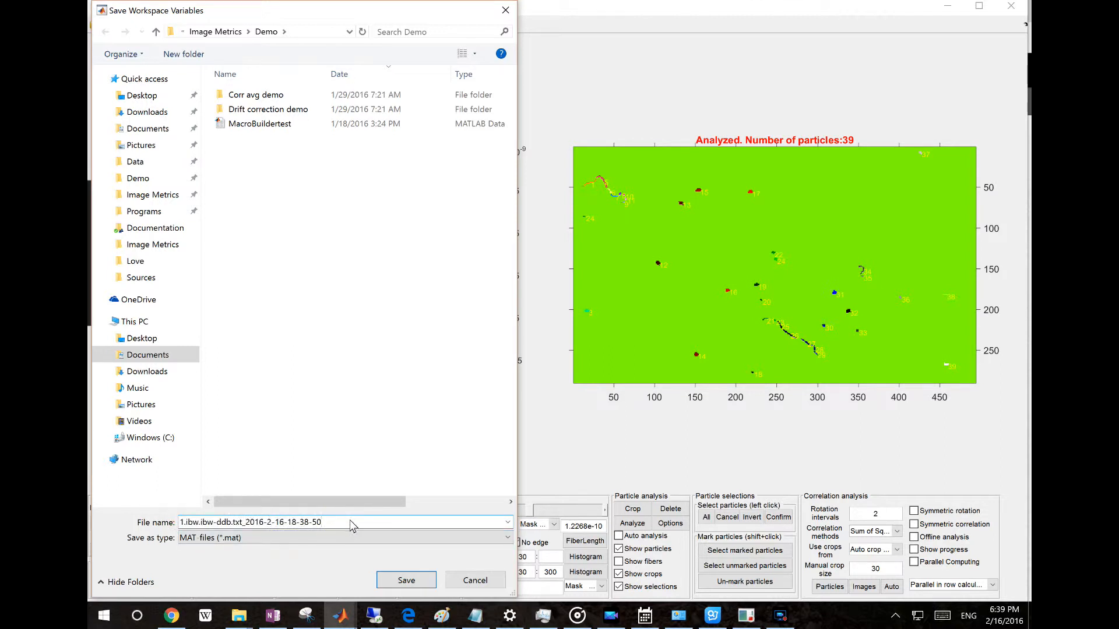
left_click(475, 580)
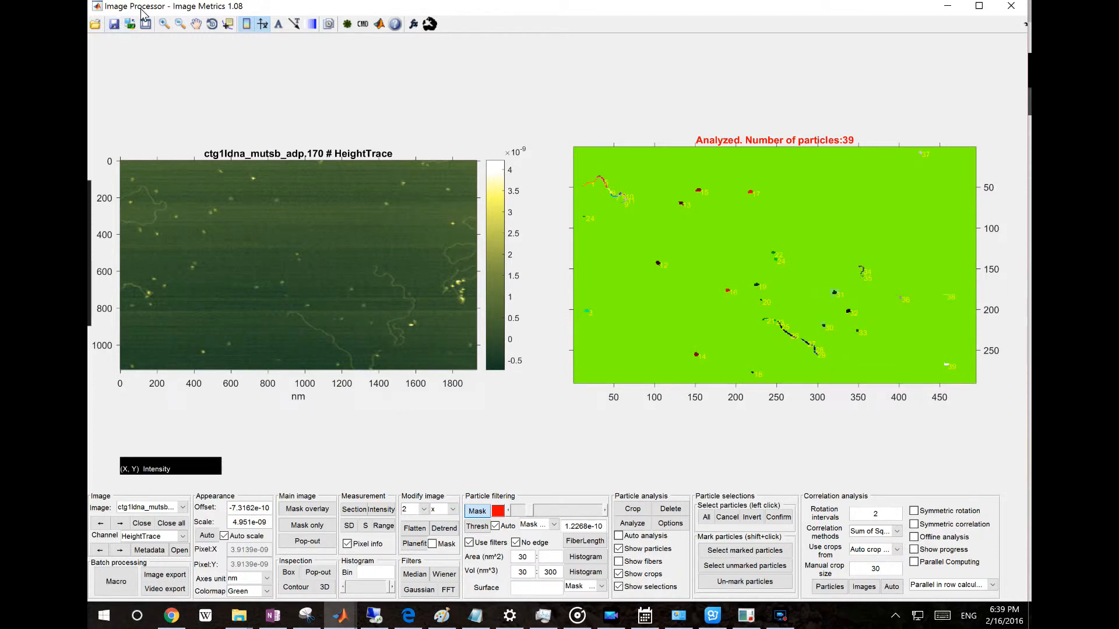
Filter the files to open in the Demo folder to saved analyses from Image Processor or Particle Analyzer, and cancel without opening any
left_click(95, 24)
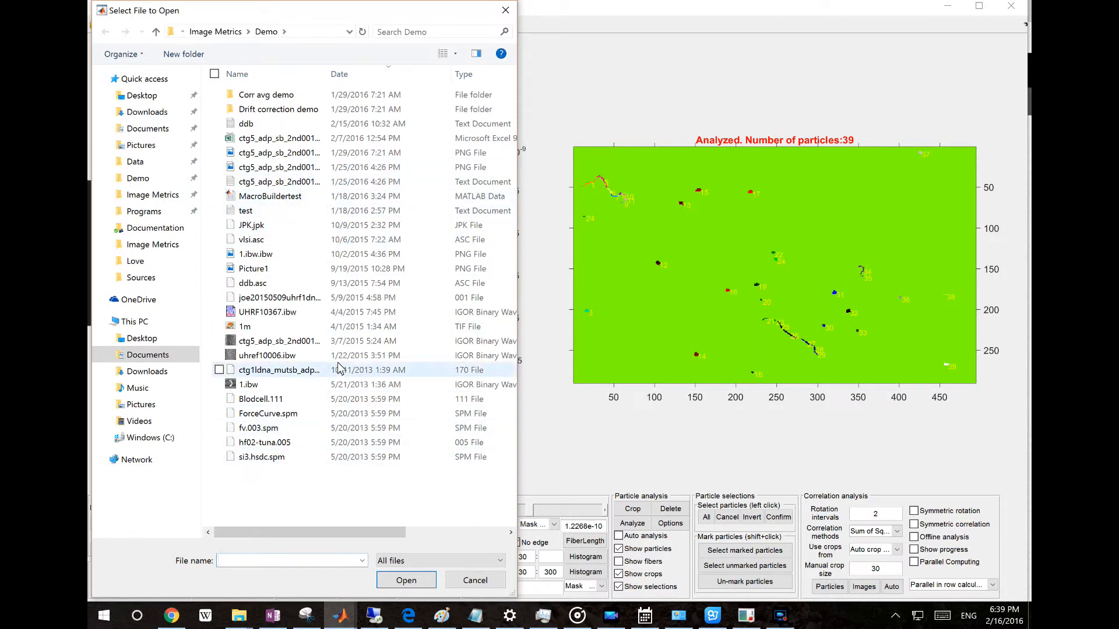
left_click(300, 196)
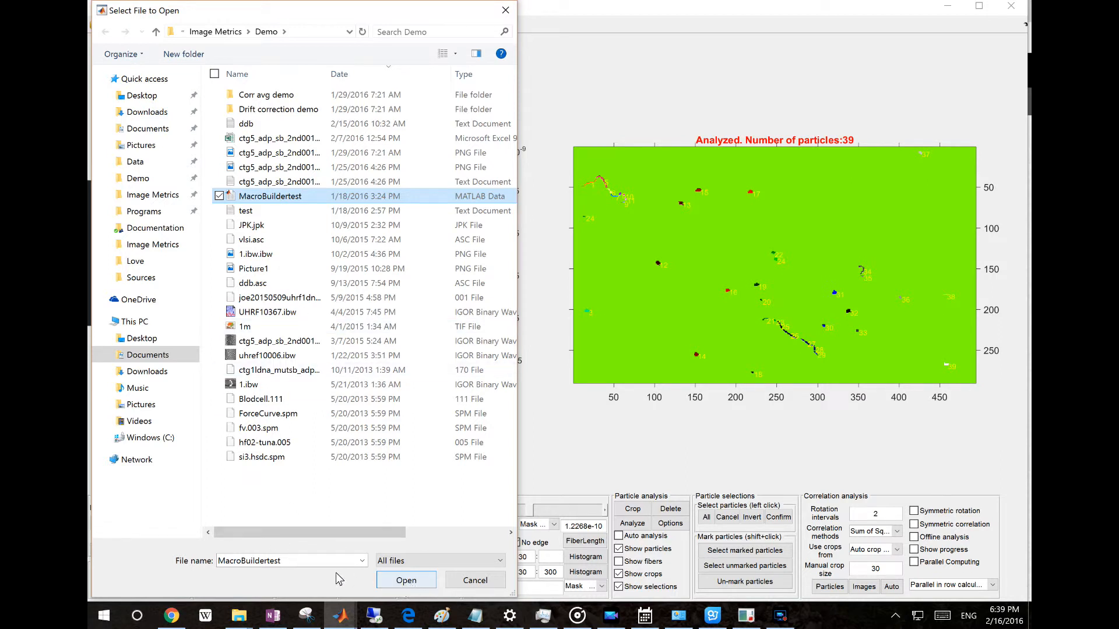
left_click(402, 561)
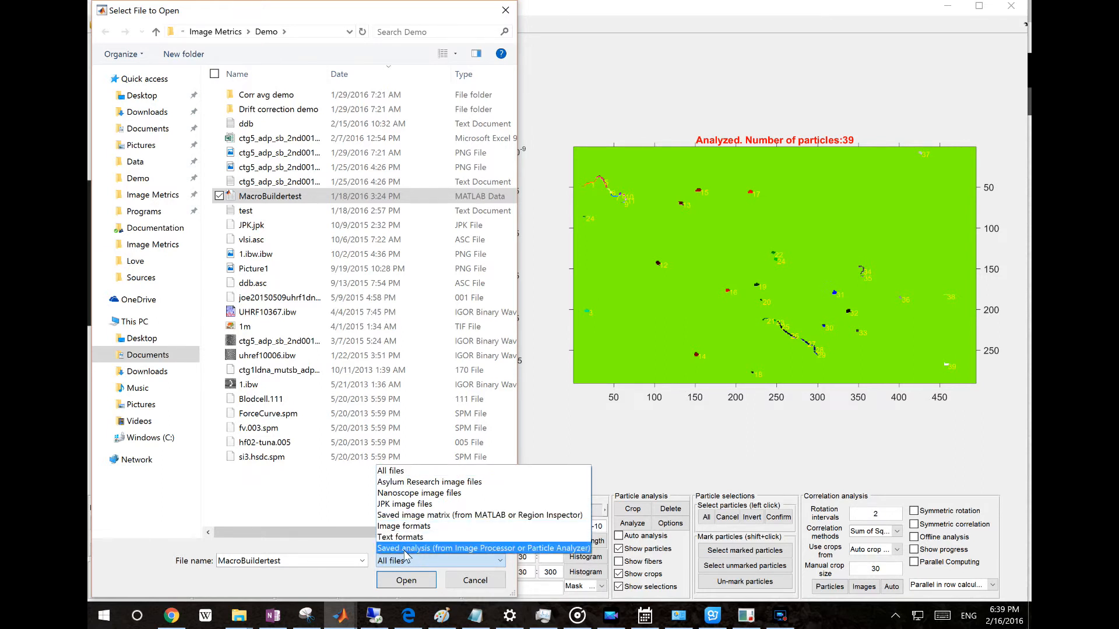
left_click(457, 548)
left_click_drag(399, 532, 362, 164)
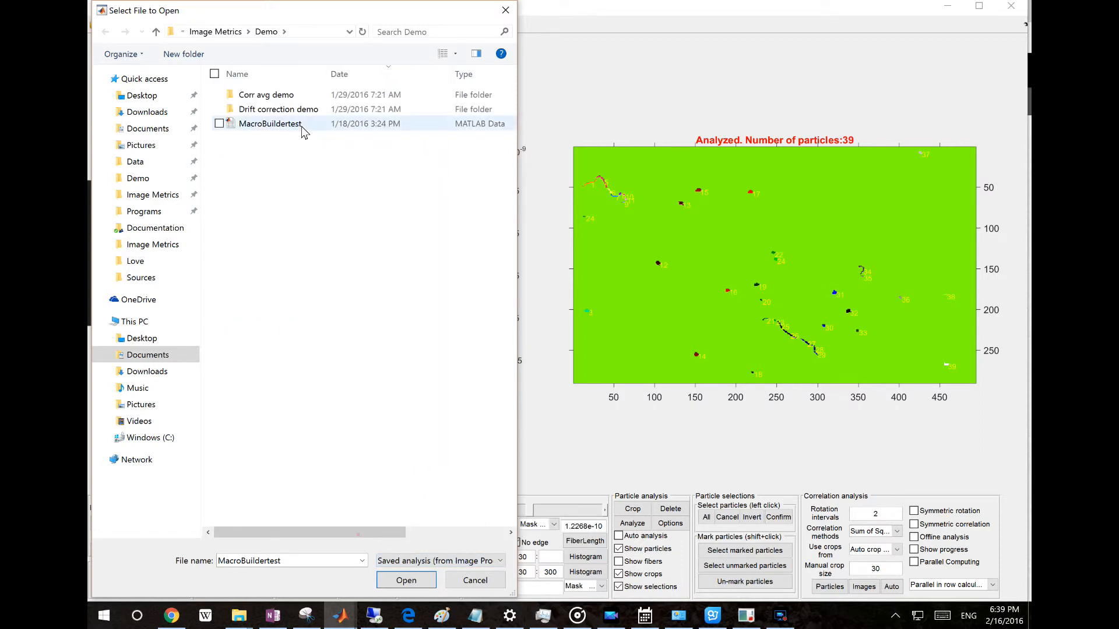
left_click_drag(345, 531, 368, 335)
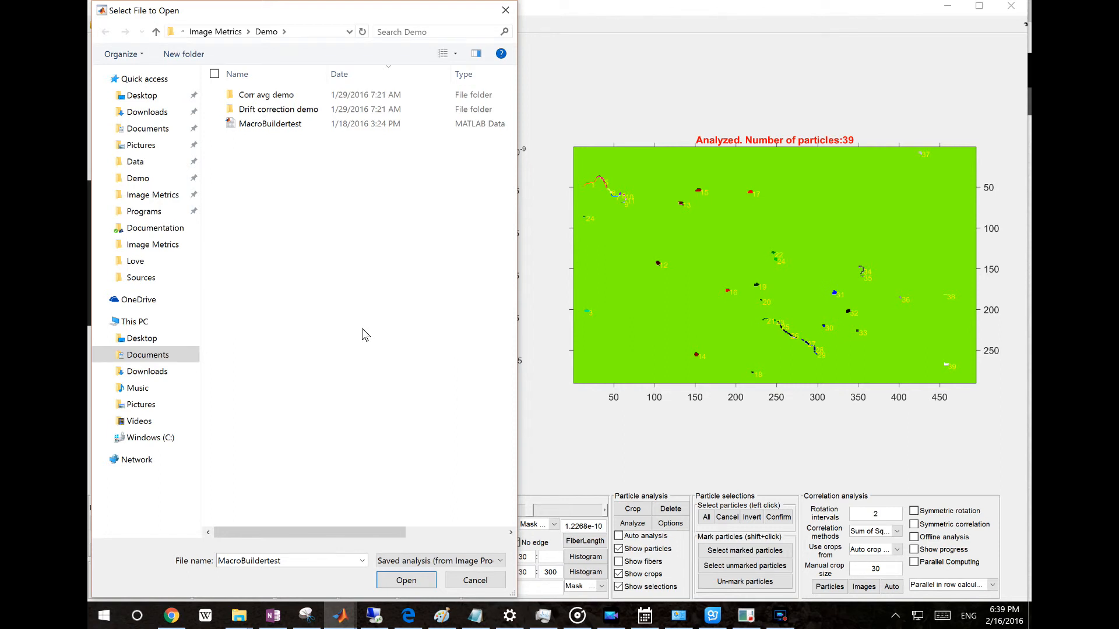
left_click(475, 581)
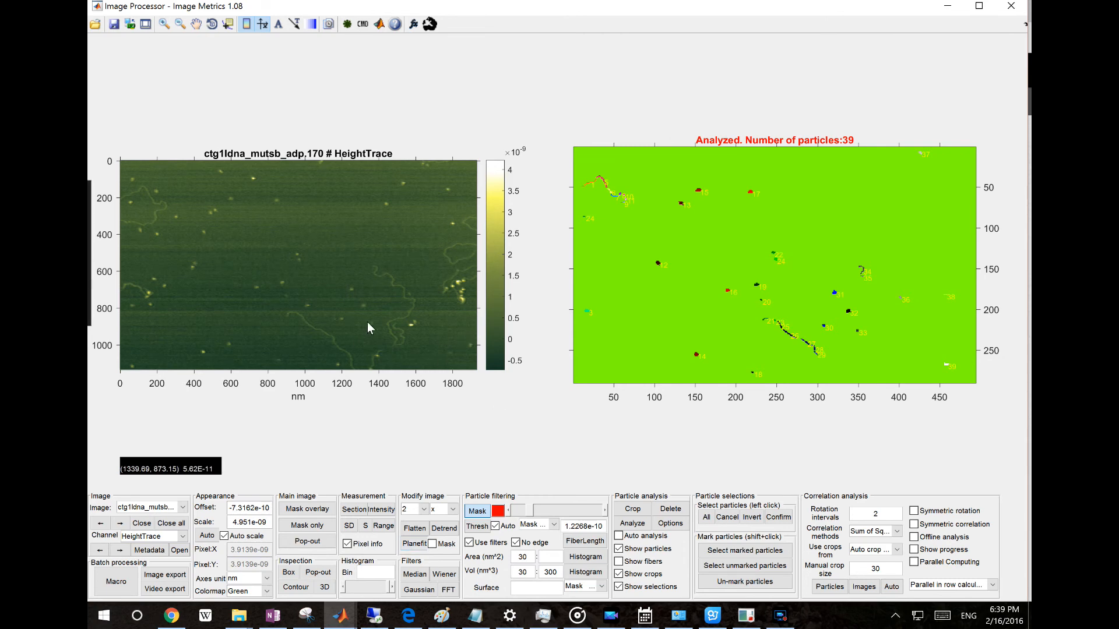